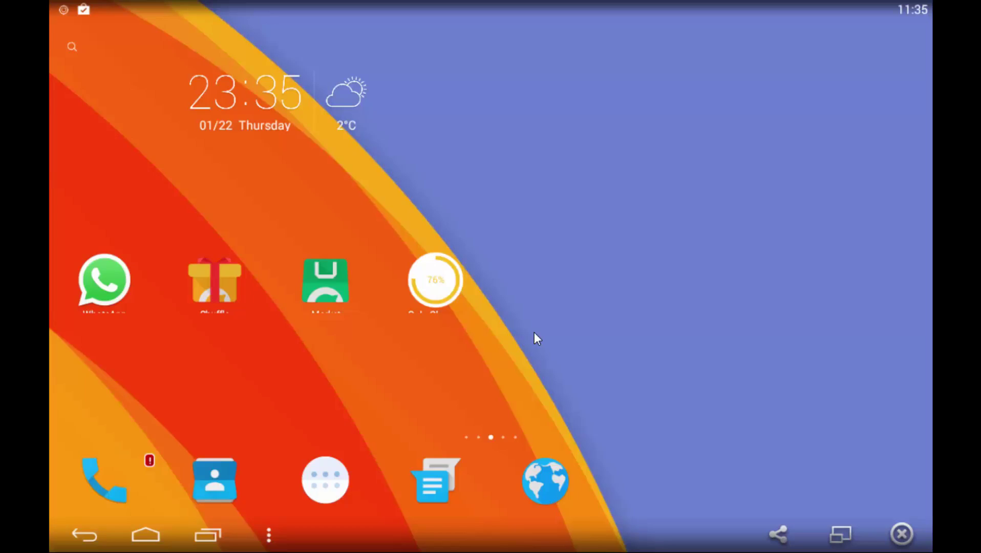
Step: Launch WhatsApp from the home screen and open Settings from the overflow menu
click(106, 282)
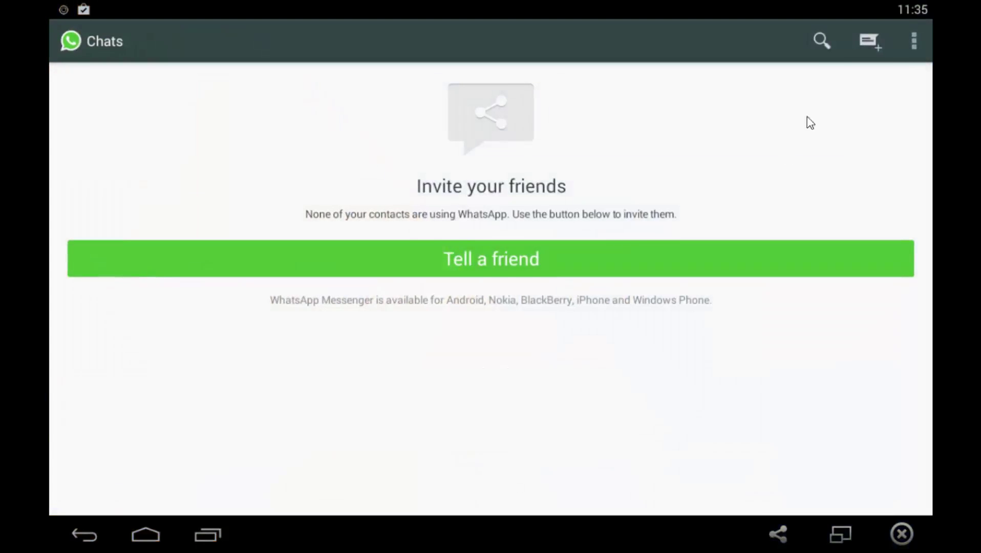
click(905, 47)
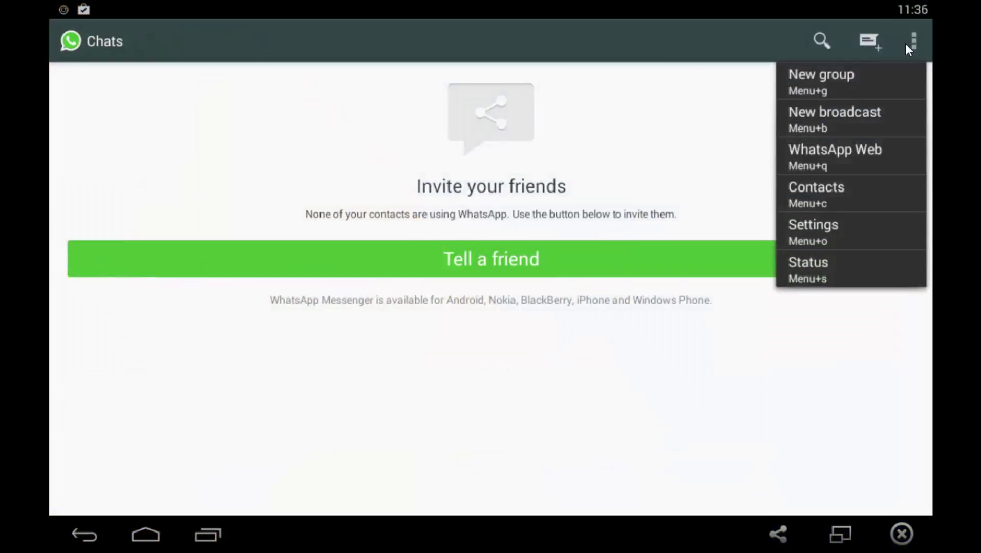
click(904, 43)
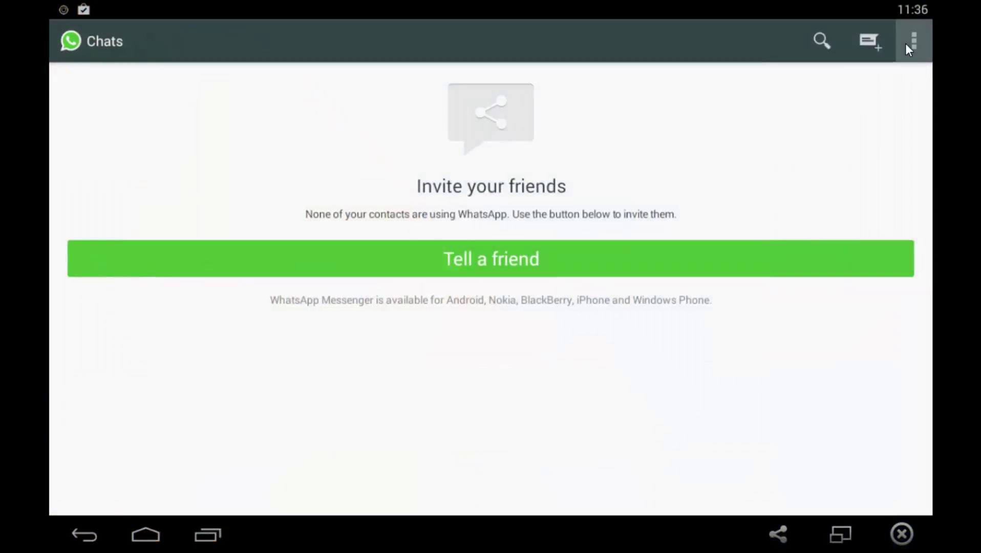
click(905, 43)
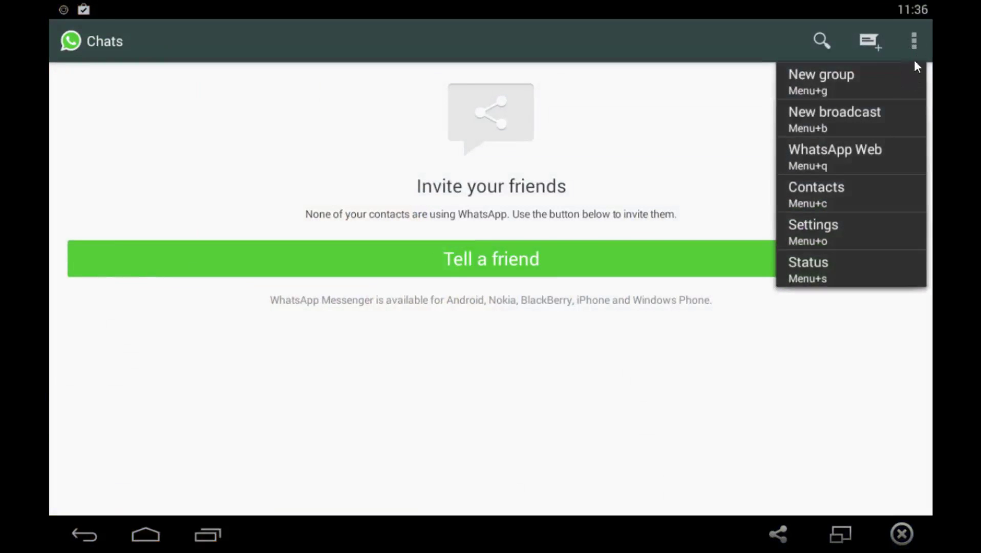
click(821, 233)
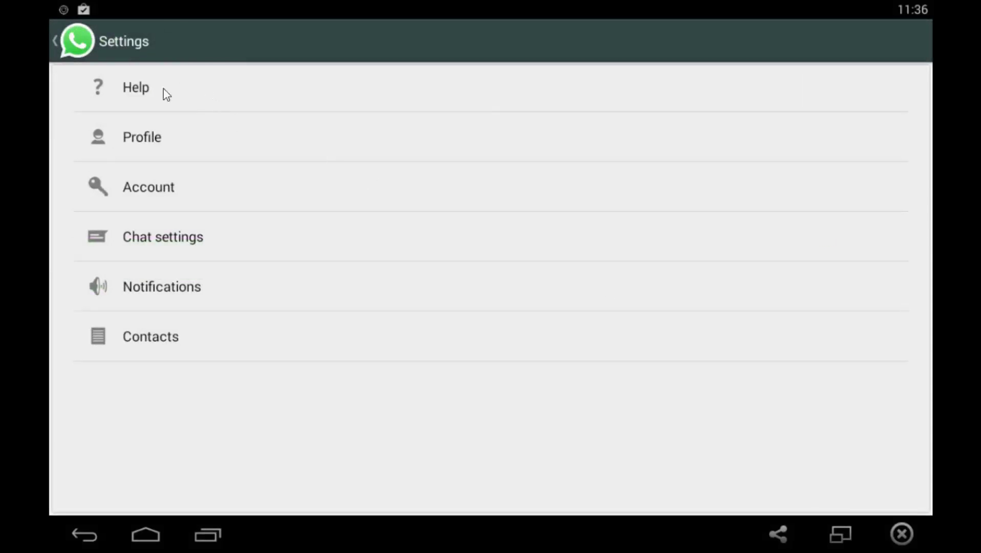
Step: Check Help > About shows version 2.11.498, then back out to the Chats screen
click(138, 89)
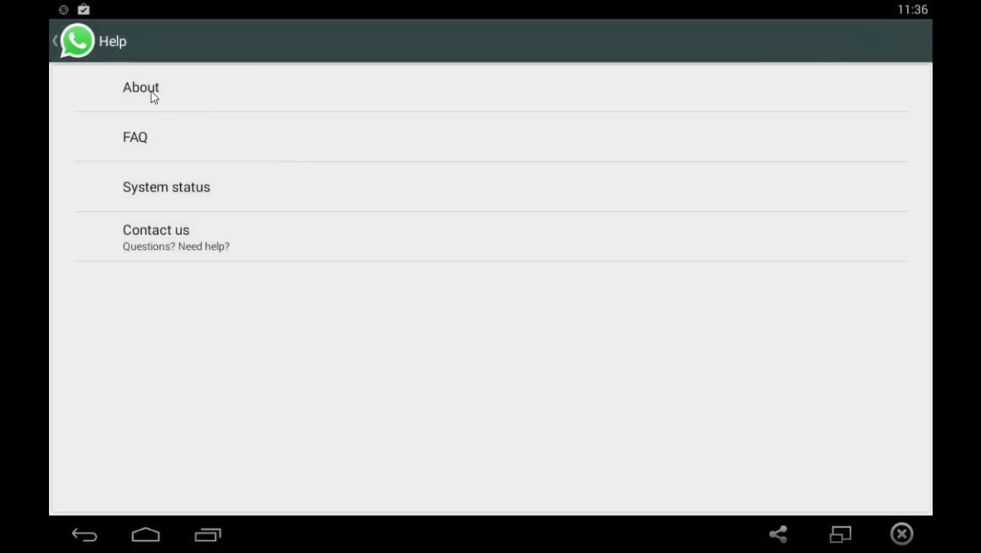
click(150, 93)
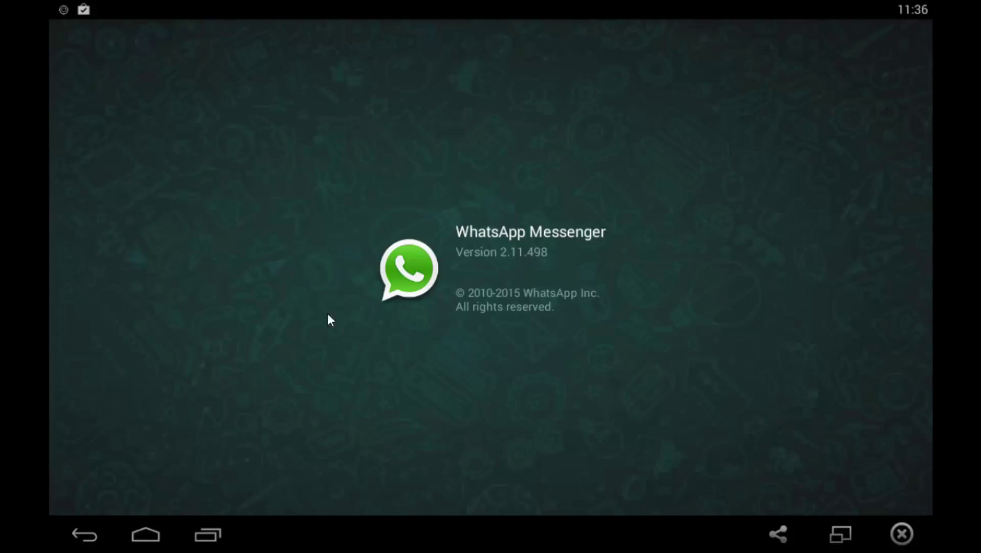
click(84, 533)
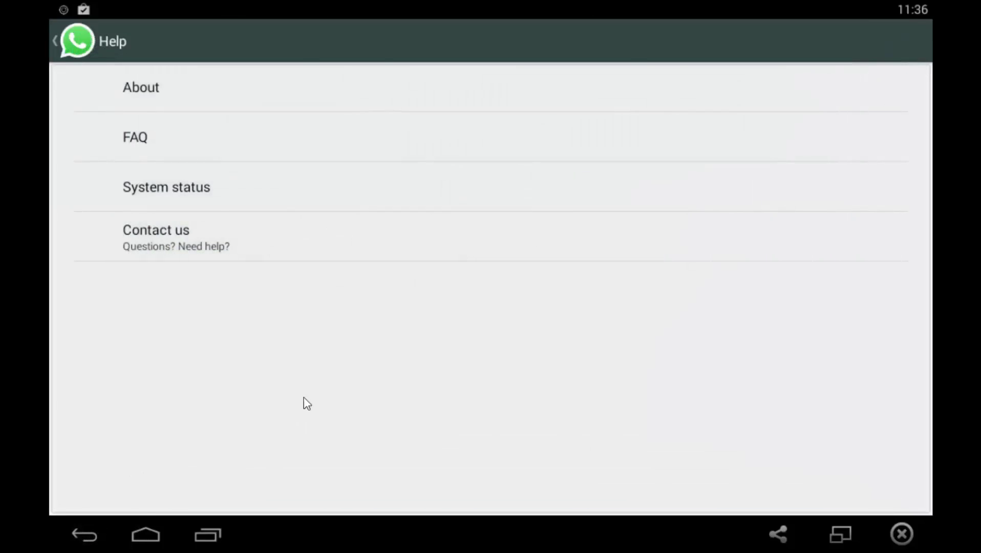
click(89, 537)
click(91, 537)
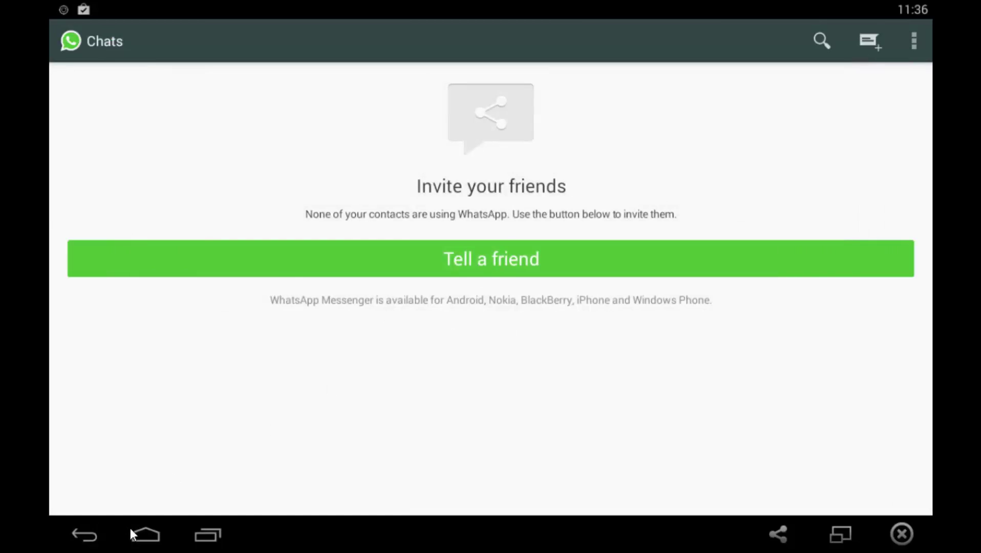
Step: Switch to the Chrome window and select the web.whatsapp.com address
key(alt+Tab)
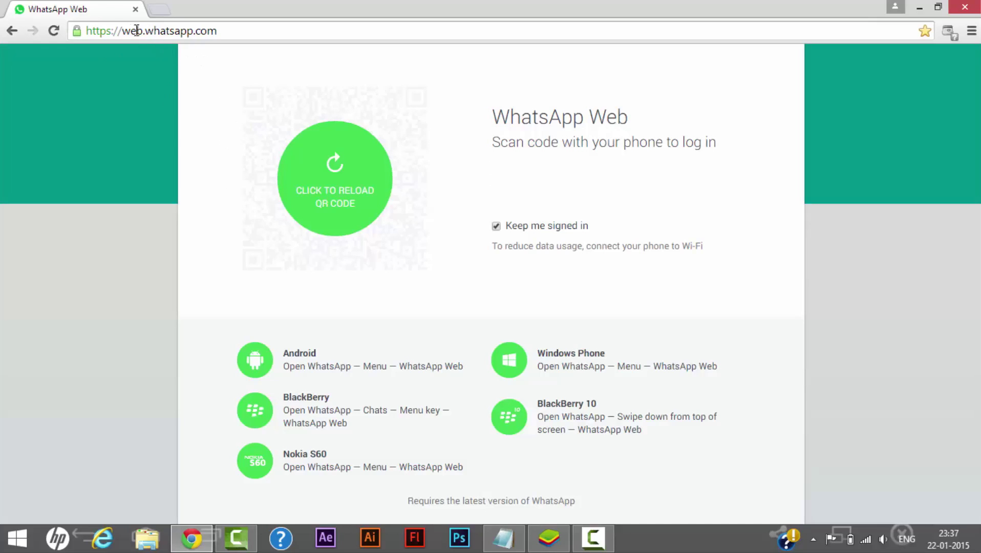
click(247, 29)
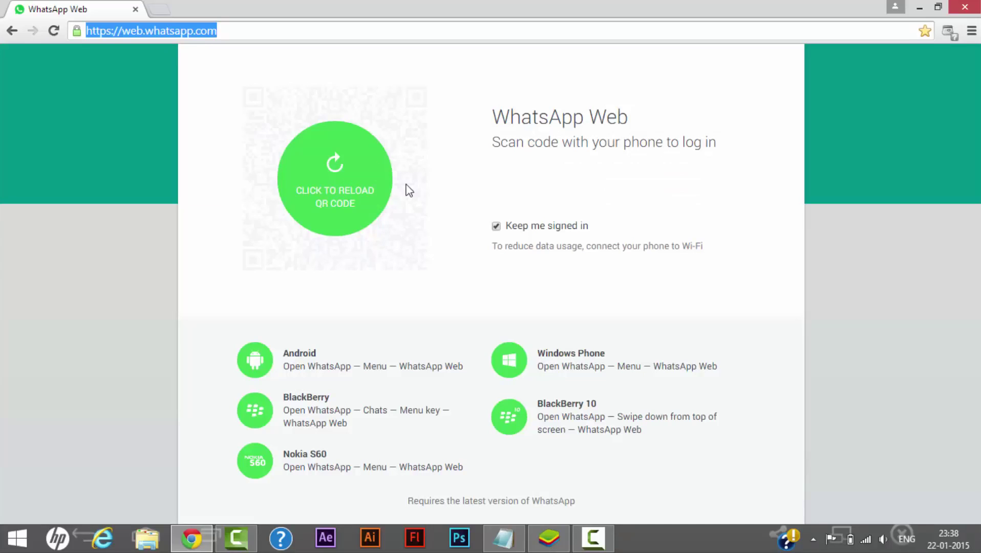
Step: Reload the expired QR code on the WhatsApp Web login page
click(355, 185)
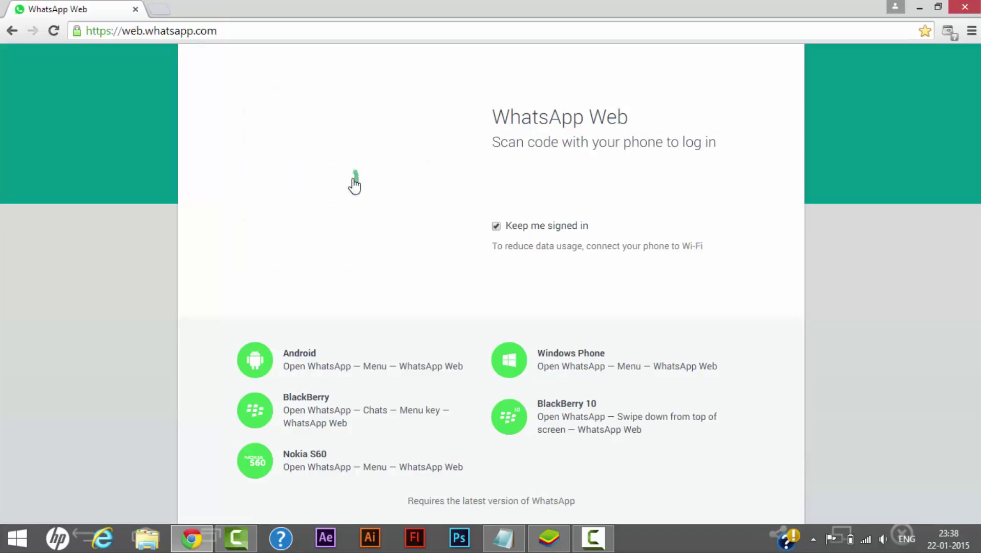